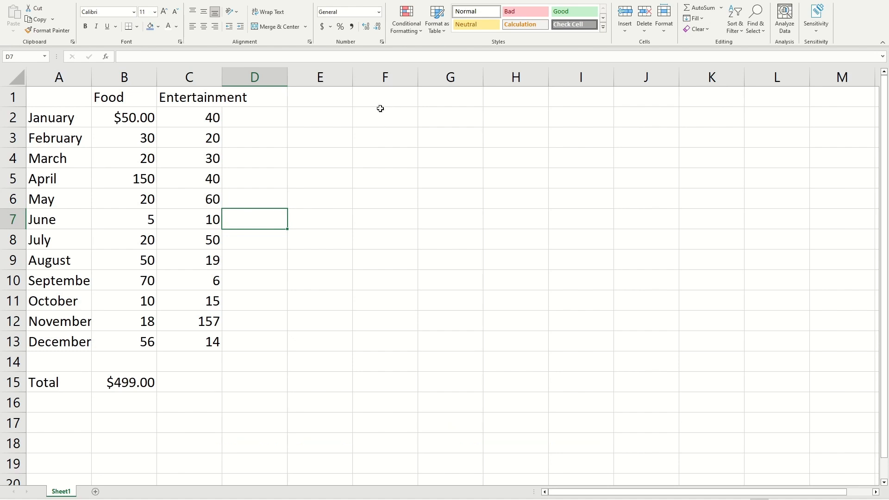
# - Give the January Food amount in cell B2 a green fill and white font
pyautogui.click(133, 120)
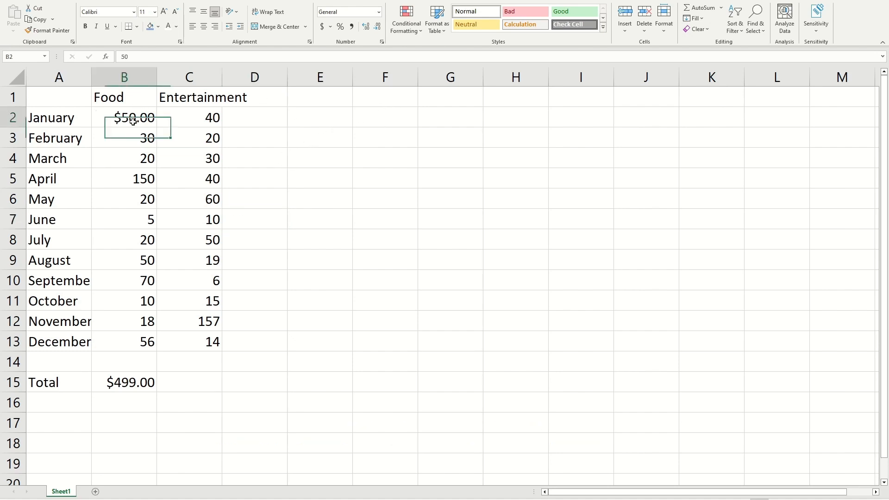
pyautogui.click(158, 26)
pyautogui.click(221, 50)
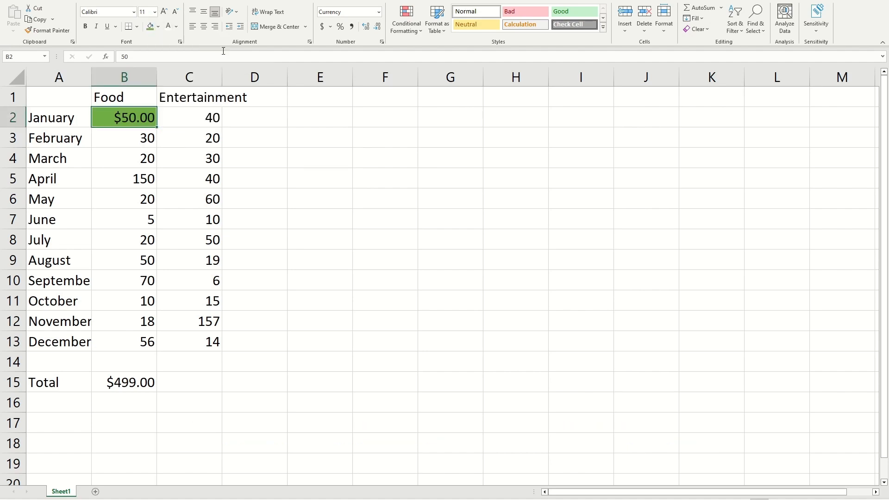
pyautogui.click(169, 26)
pyautogui.click(134, 138)
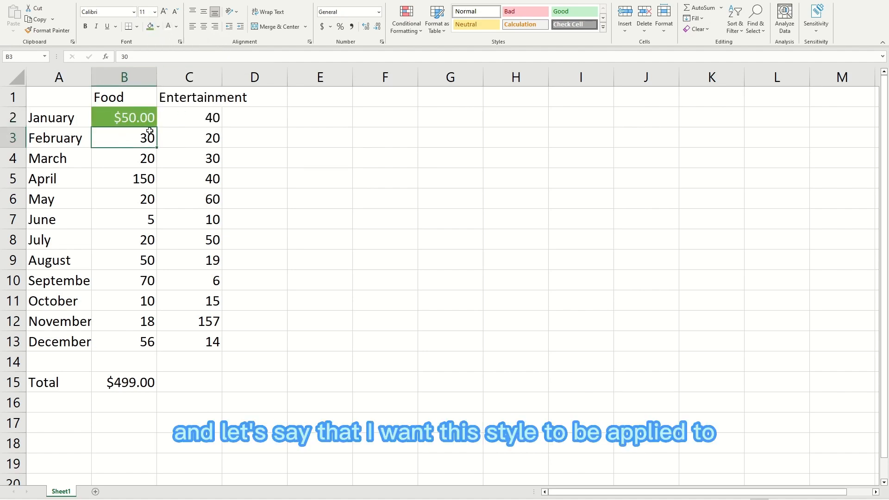
pyautogui.click(112, 117)
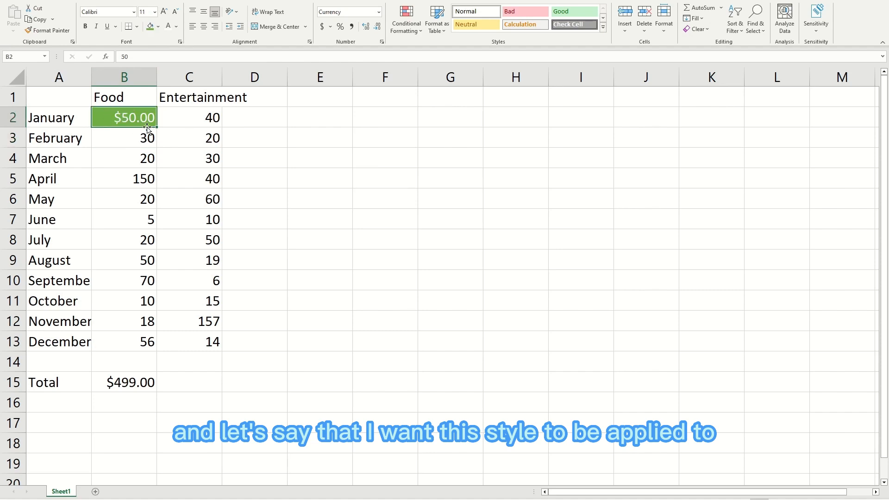
pyautogui.moveTo(125, 130); pyautogui.dragTo(144, 337)
pyautogui.click(144, 337)
# - Try a green fill and white font on the February Food amount in B3, and undo both changes
pyautogui.click(127, 138)
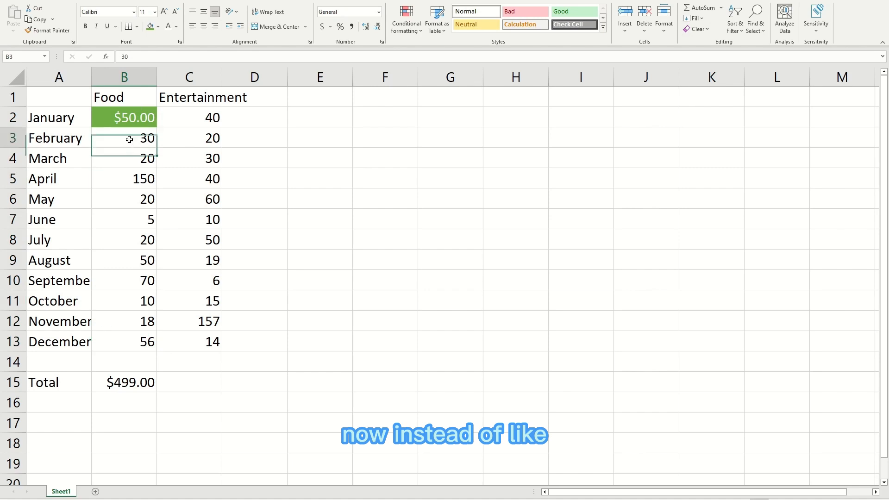
pyautogui.click(149, 27)
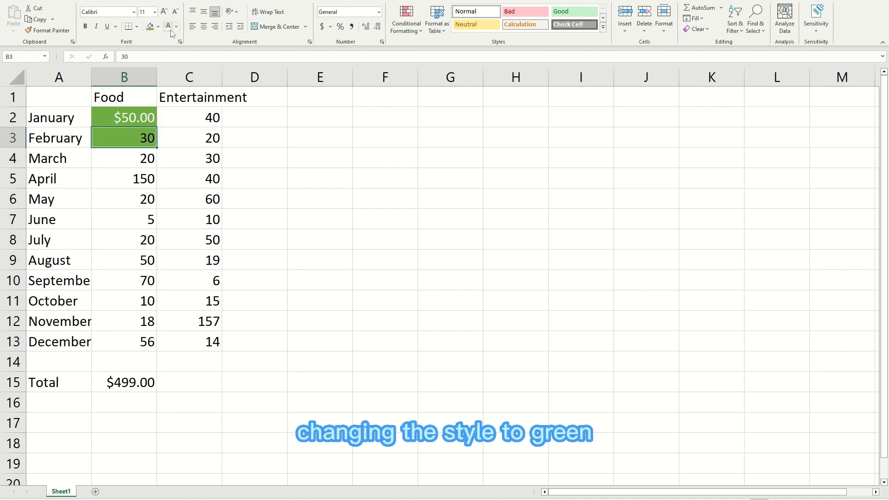
pyautogui.click(168, 28)
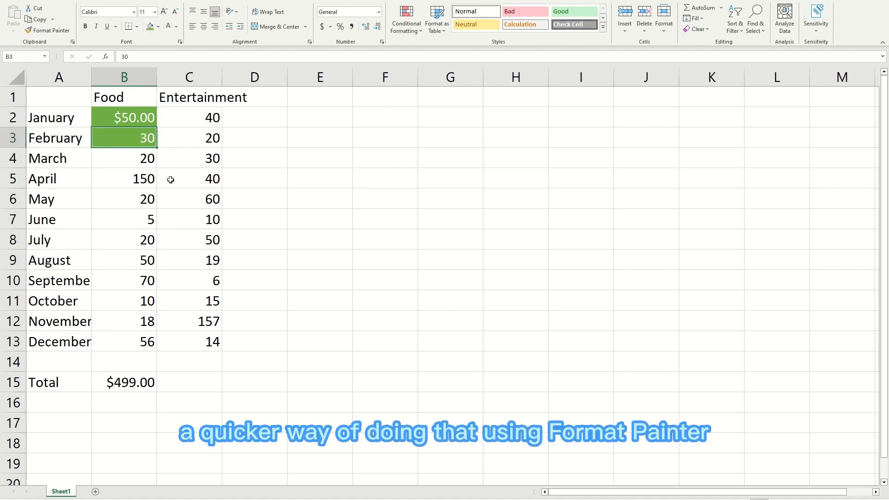
pyautogui.hotkey('ctrl', 'z')
pyautogui.hotkey('ctrl', 'z')
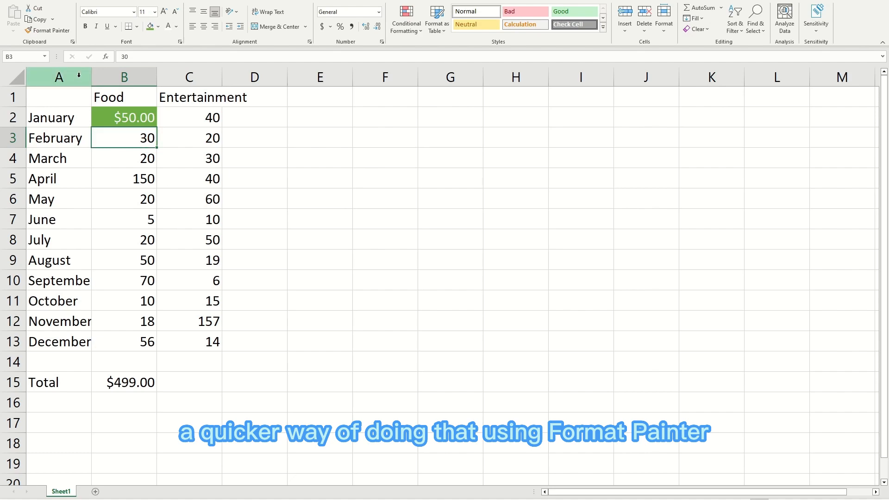
# - Copy the formatting of B2 onto the February to December Food amounts in B3:B13 with Format Painter
pyautogui.click(116, 154)
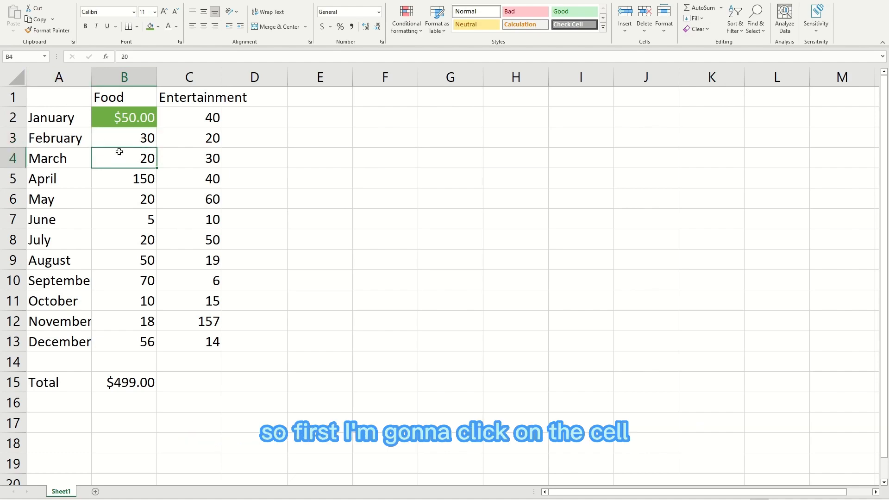
pyautogui.click(135, 119)
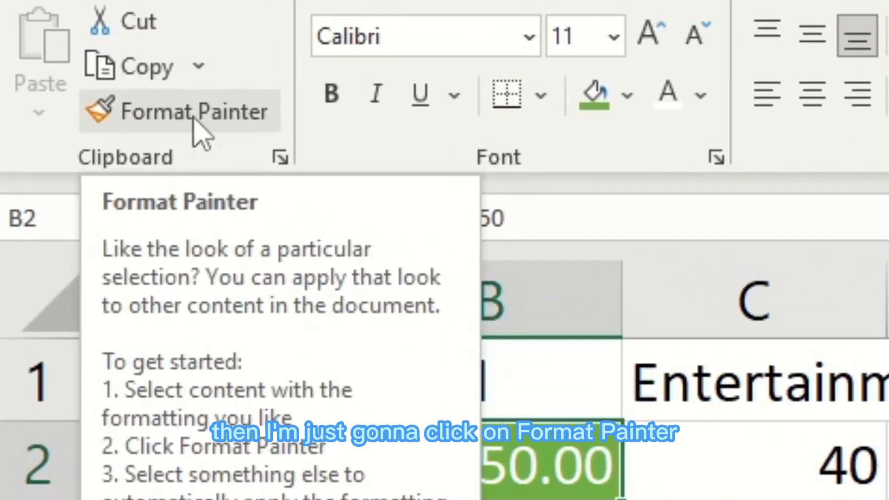
pyautogui.click(163, 98)
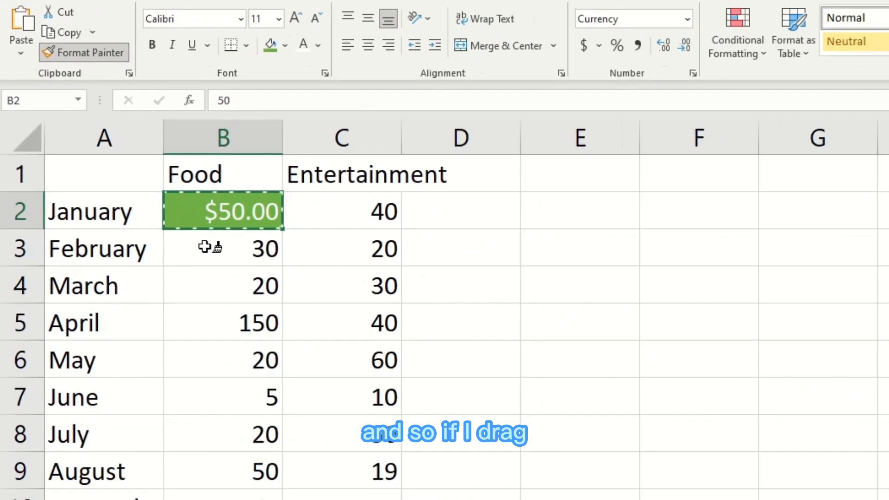
pyautogui.moveTo(205, 246)
pyautogui.mouseDown()
pyautogui.moveTo(115, 139)
pyautogui.moveTo(125, 342)
pyautogui.mouseUp()
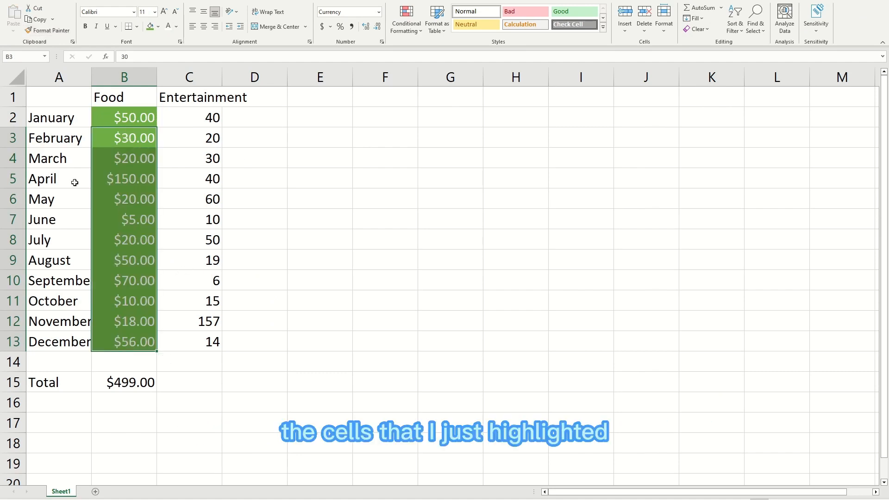
pyautogui.click(172, 168)
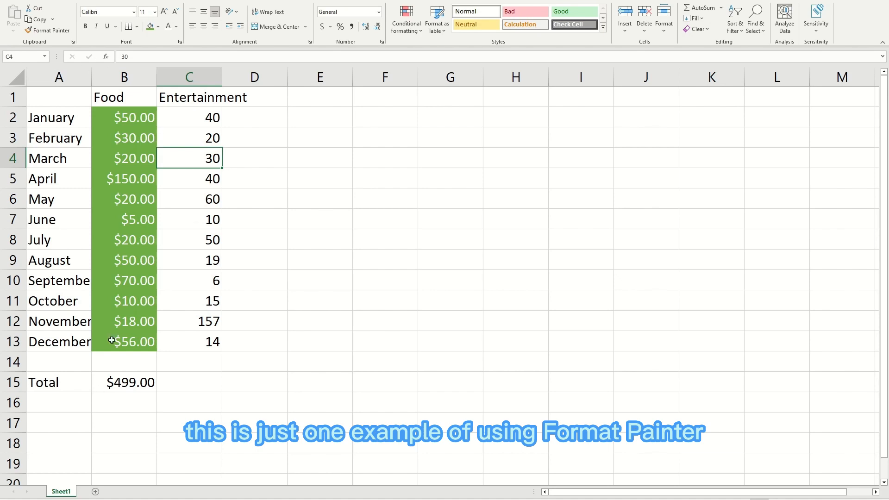
pyautogui.click(173, 123)
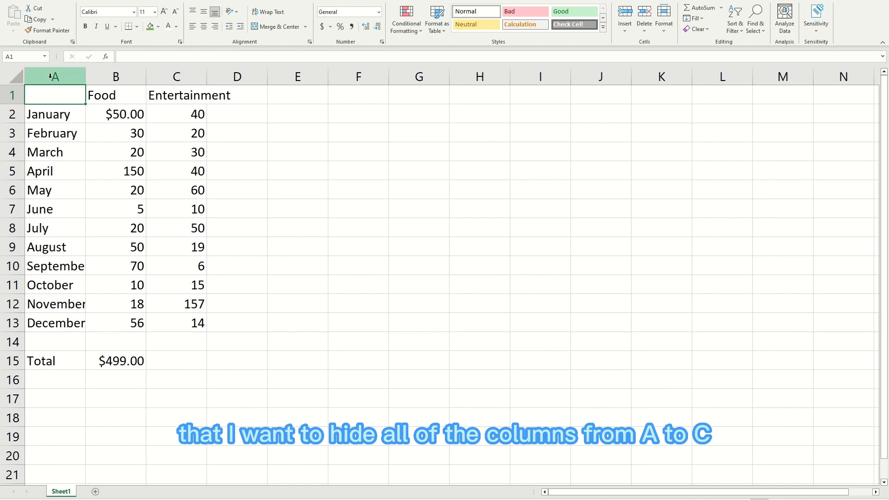
# - Hide columns A, B and C one at a time, and undo the hiding
pyautogui.moveTo(50, 76); pyautogui.dragTo(180, 77)
pyautogui.click(159, 111)
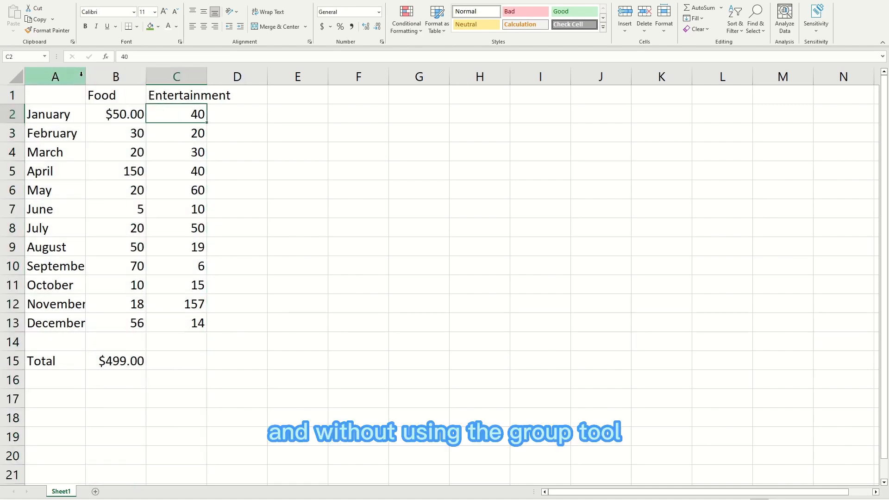
pyautogui.rightClick(54, 81)
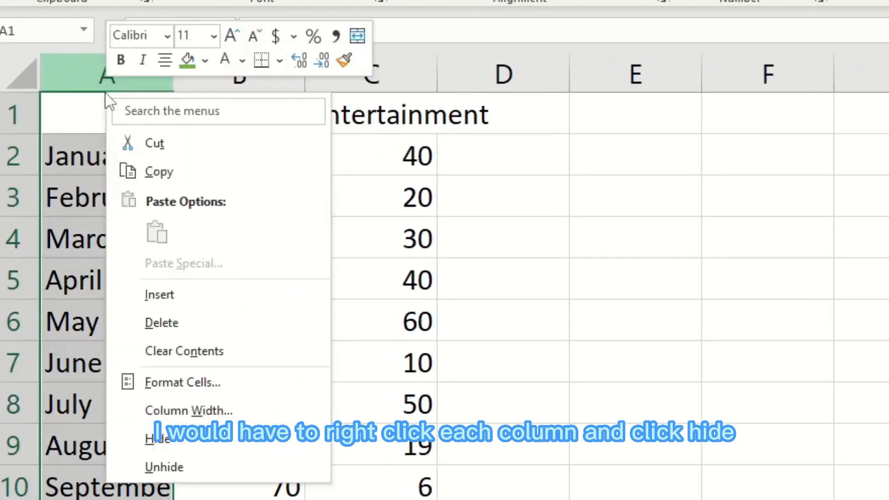
pyautogui.click(158, 438)
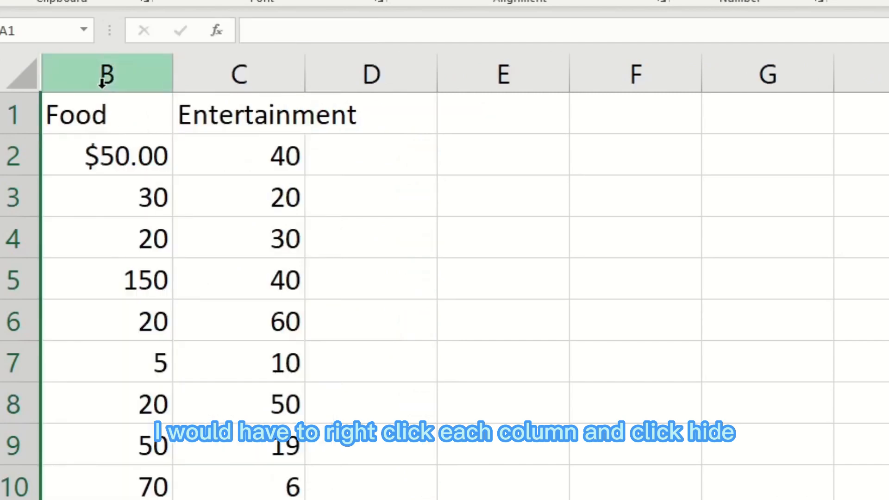
pyautogui.rightClick(109, 85)
pyautogui.click(169, 430)
pyautogui.rightClick(105, 83)
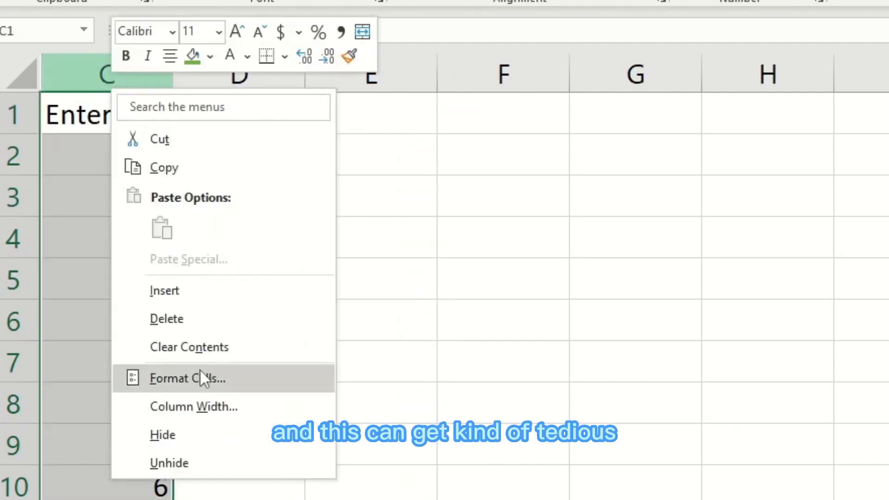
pyautogui.click(170, 430)
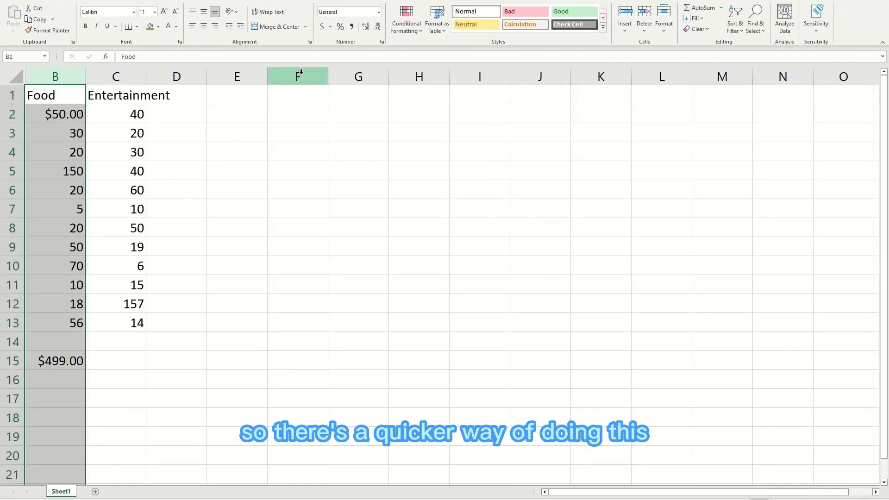
pyautogui.click(277, 125)
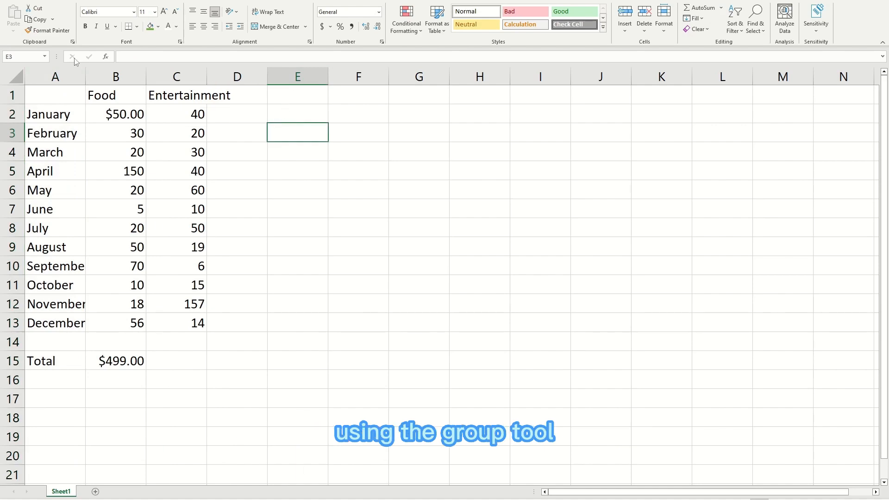
# - Group columns A to C into one outline group
pyautogui.click(179, 1)
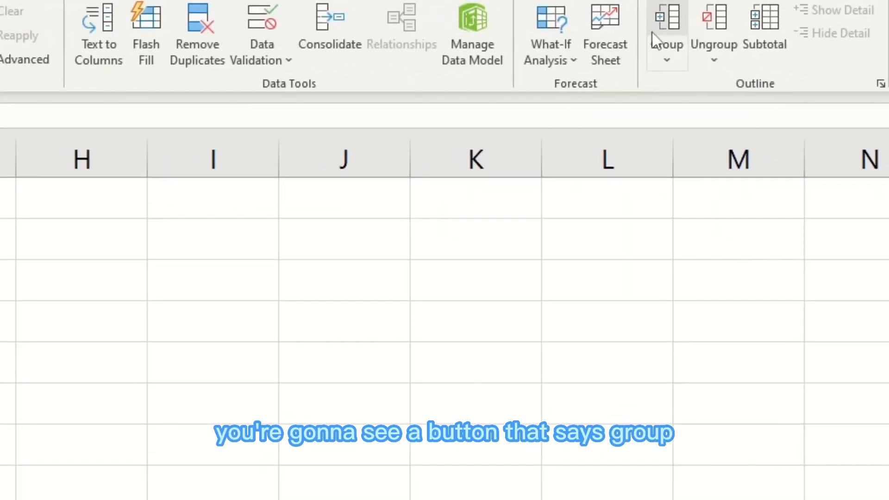
pyautogui.click(174, 133)
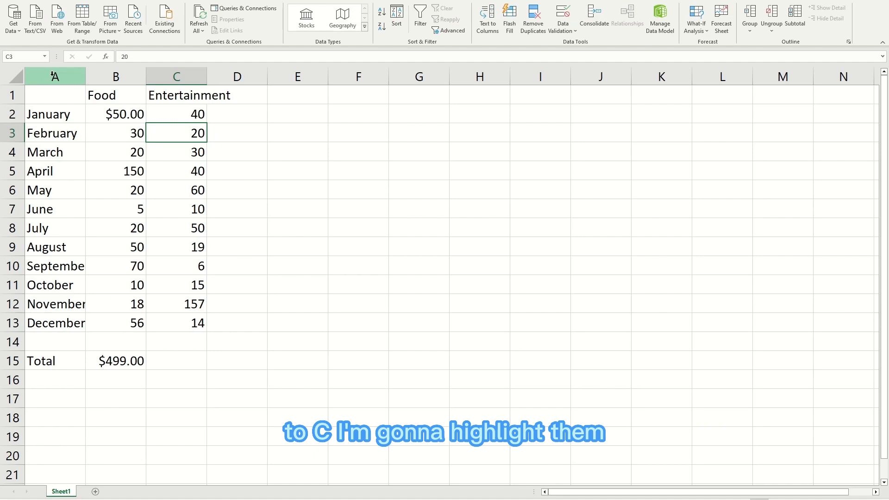
pyautogui.moveTo(53, 74); pyautogui.dragTo(180, 74)
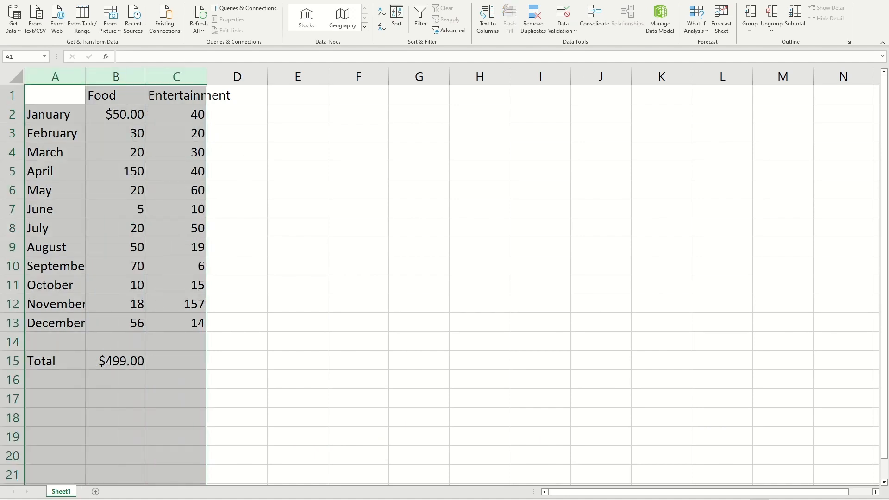
pyautogui.click(749, 13)
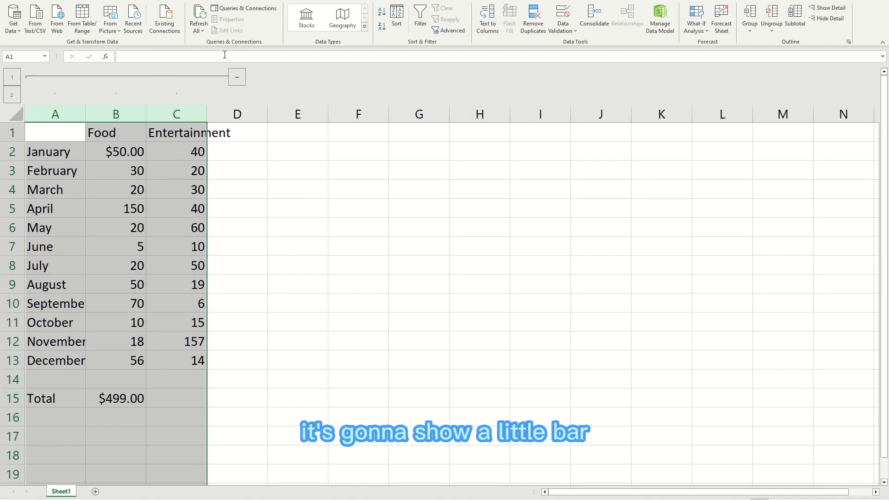
# - Collapse and expand the group of columns A to C repeatedly, leaving it expanded
pyautogui.click(234, 81)
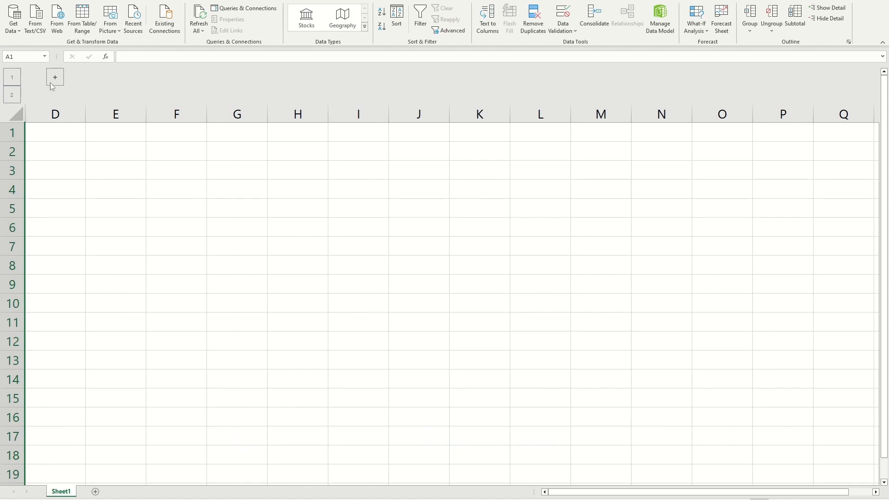
pyautogui.click(54, 79)
pyautogui.click(237, 82)
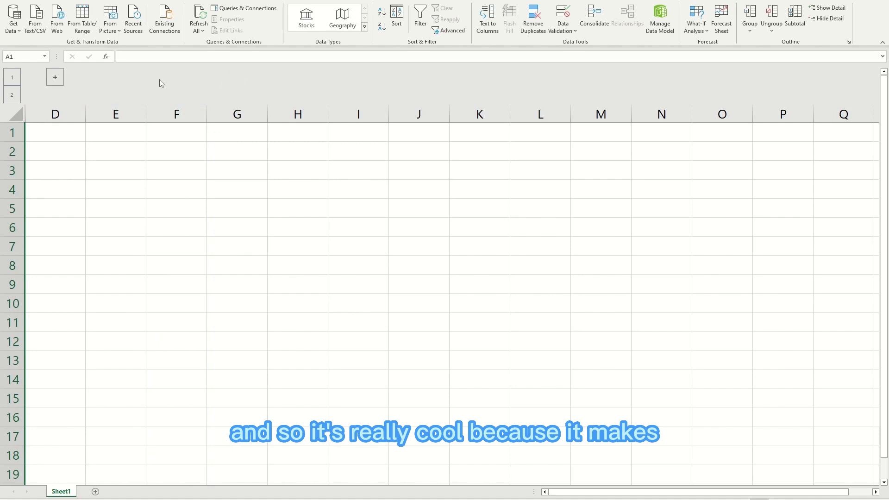
pyautogui.click(55, 78)
pyautogui.click(237, 82)
pyautogui.click(55, 79)
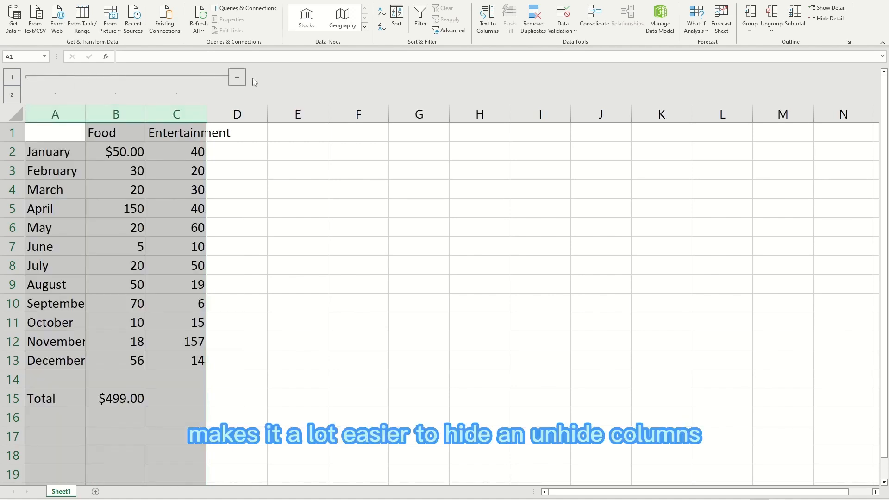
pyautogui.click(237, 77)
pyautogui.click(50, 78)
# - Group rows 6 to 8, May to July, into an outline group
pyautogui.click(339, 176)
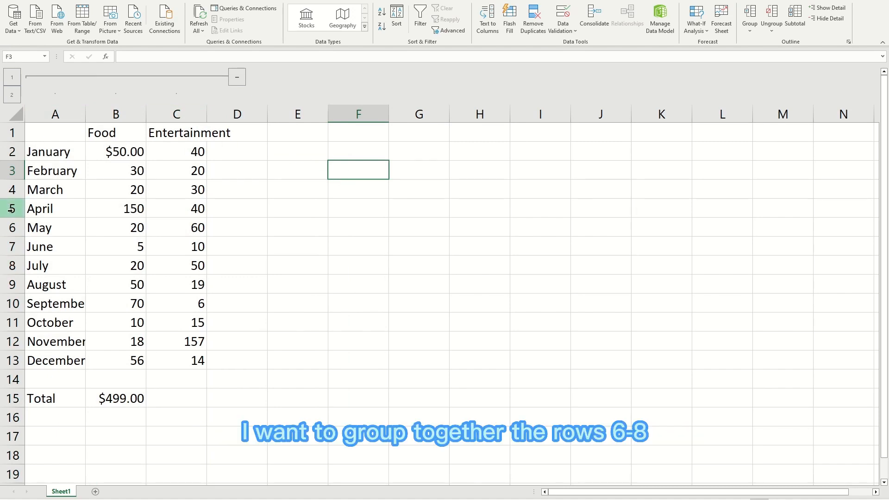
pyautogui.moveTo(6, 227); pyautogui.dragTo(16, 264)
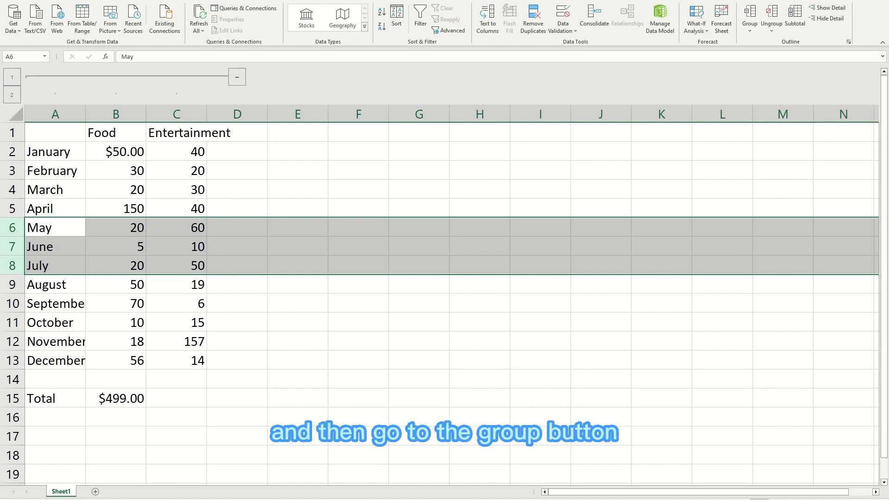
pyautogui.click(751, 13)
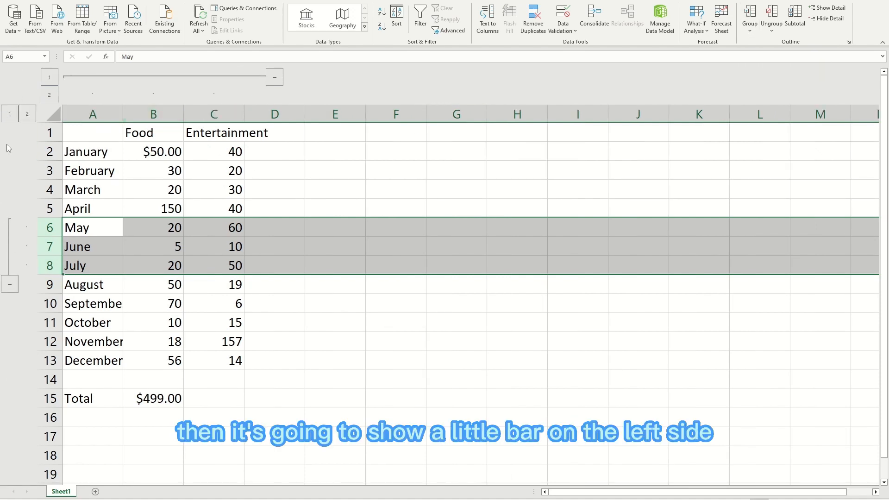
# - Collapse and expand the group of rows 6 to 8 repeatedly, leaving it expanded
pyautogui.click(9, 284)
pyautogui.click(10, 227)
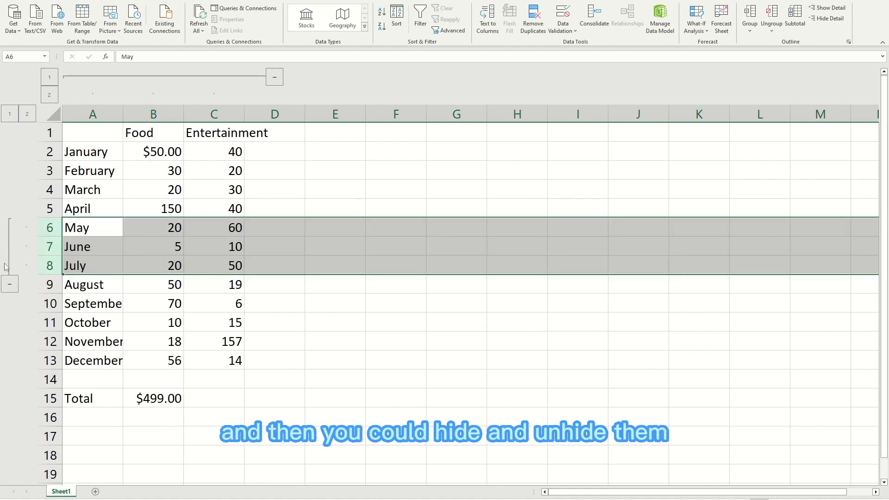
pyautogui.click(5, 284)
pyautogui.click(10, 227)
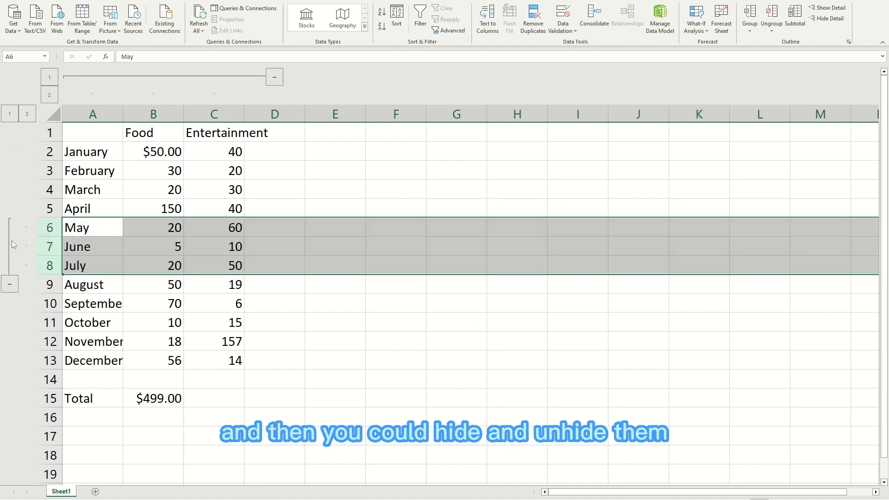
pyautogui.click(10, 284)
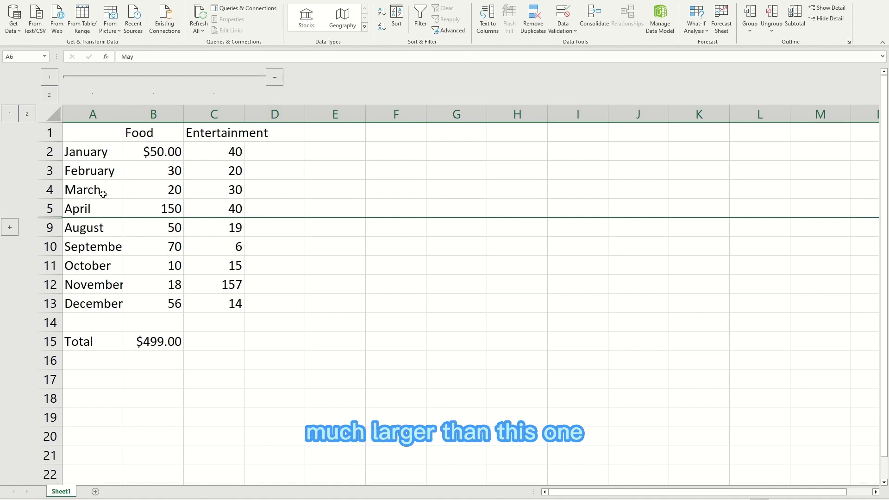
pyautogui.click(10, 226)
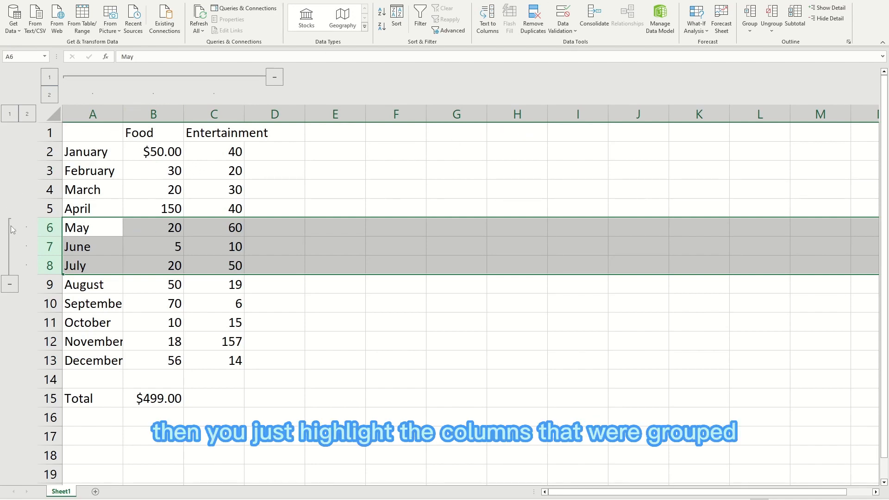
# - Ungroup rows 6 to 8 and clear the row selection
pyautogui.moveTo(46, 228); pyautogui.dragTo(49, 265)
pyautogui.click(771, 16)
pyautogui.click(297, 171)
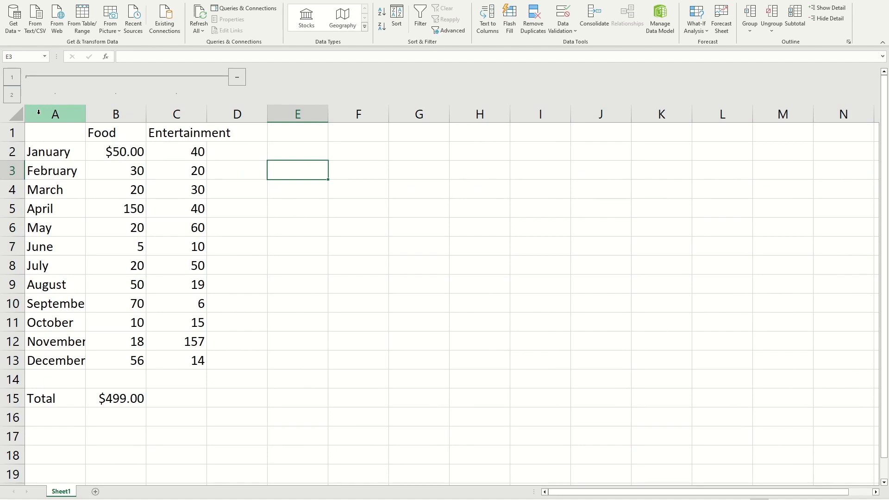
# - Ungroup columns A to C and clear the column selection
pyautogui.moveTo(65, 113); pyautogui.dragTo(181, 116)
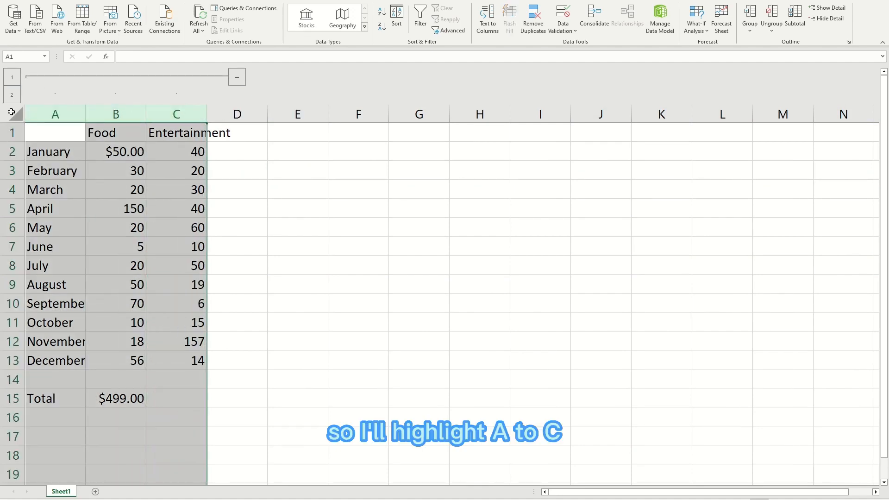
pyautogui.click(771, 20)
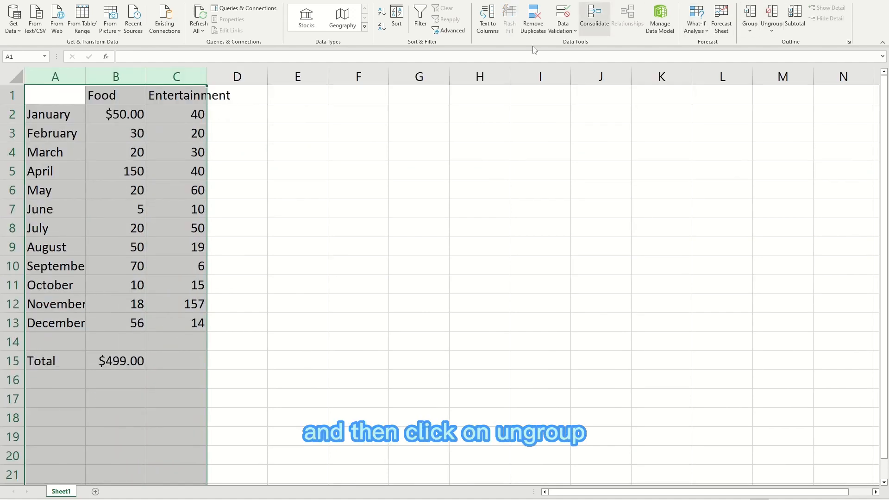
pyautogui.click(358, 151)
pyautogui.click(70, 118)
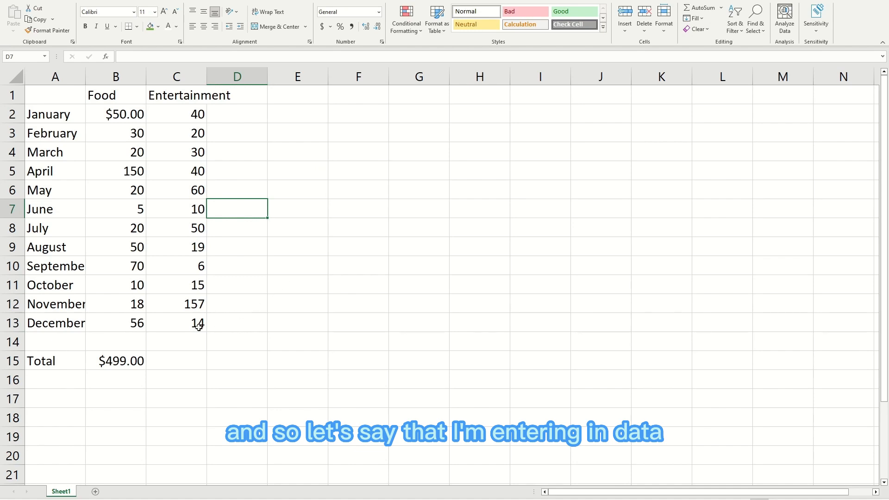
# - Continue the Entertainment column below December by entering 5, 1, 5, 1 and 3 in cells C14 to C18
pyautogui.click(183, 341)
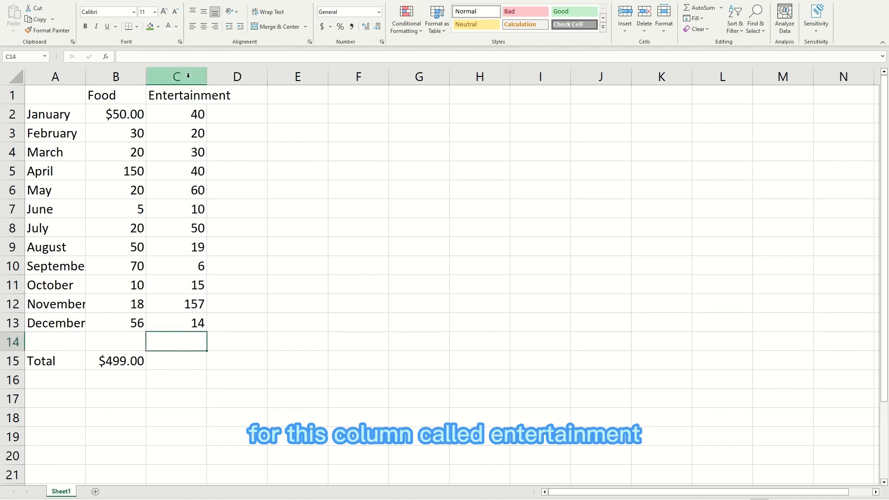
pyautogui.write('5')
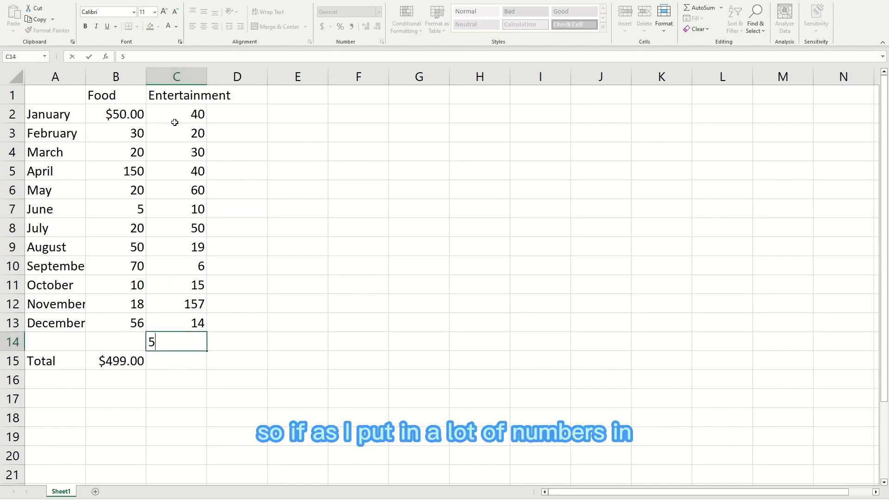
pyautogui.press('Return')
pyautogui.write('1')
pyautogui.press('Return')
pyautogui.write('5')
pyautogui.press('Return')
pyautogui.write('1')
pyautogui.press('Return')
pyautogui.write('3')
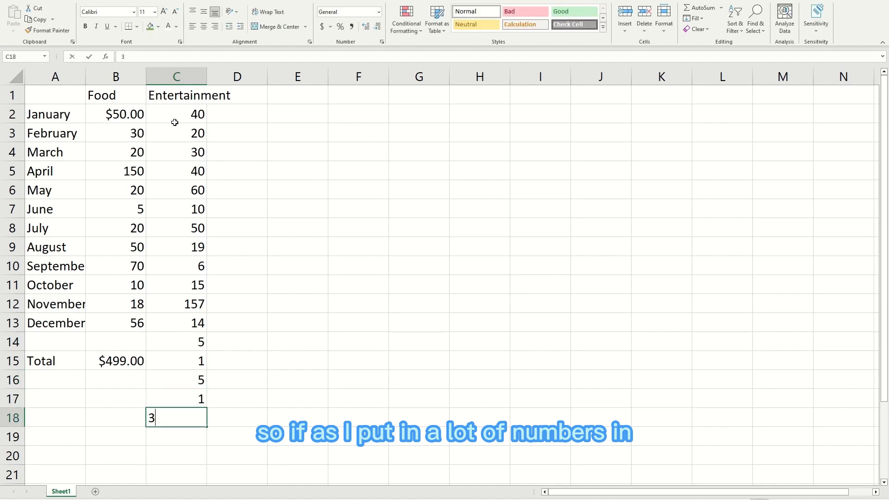
pyautogui.press('Return')
# - Enter 12, 6, 1, 43, 1, 32, 124 and 14 in cells C19 to C26
pyautogui.write('12')
pyautogui.press('Return')
pyautogui.press('Return')
pyautogui.write('43')
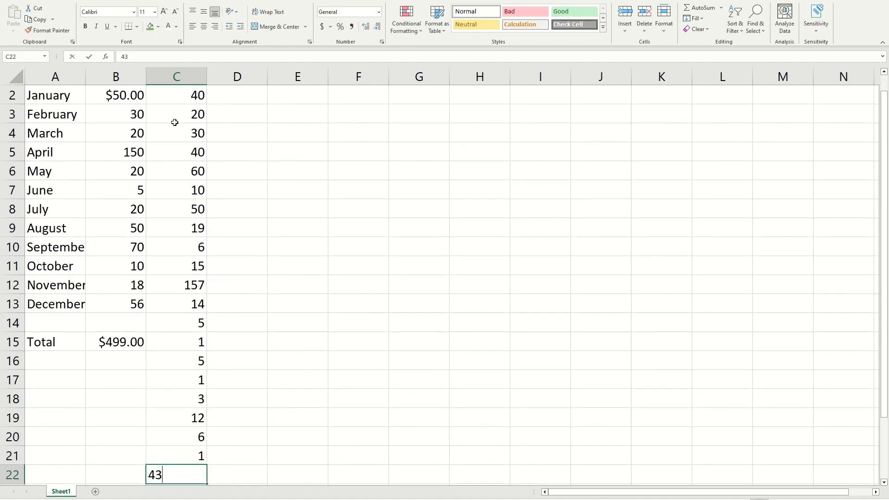
pyautogui.press('Return')
pyautogui.write('1')
pyautogui.press('Return')
pyautogui.write('32')
pyautogui.press('Return')
pyautogui.write('124')
pyautogui.press('Return')
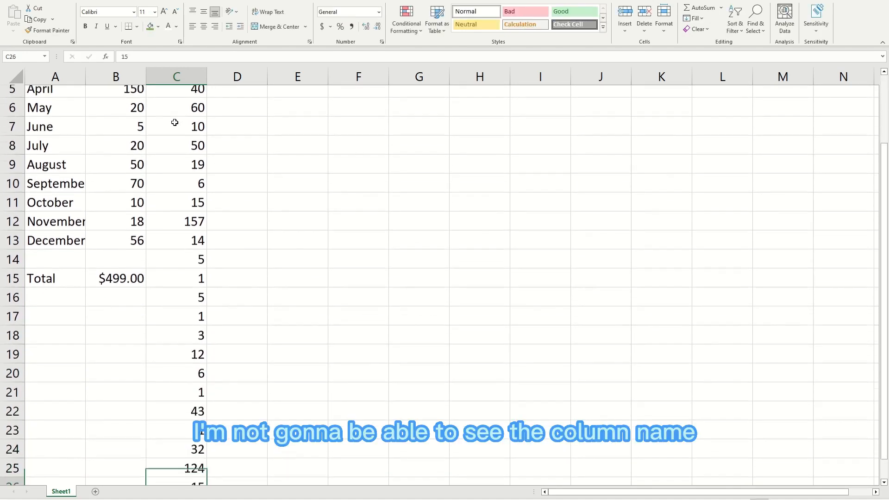
pyautogui.write('14')
pyautogui.hotkey('ctrl', 'Return')
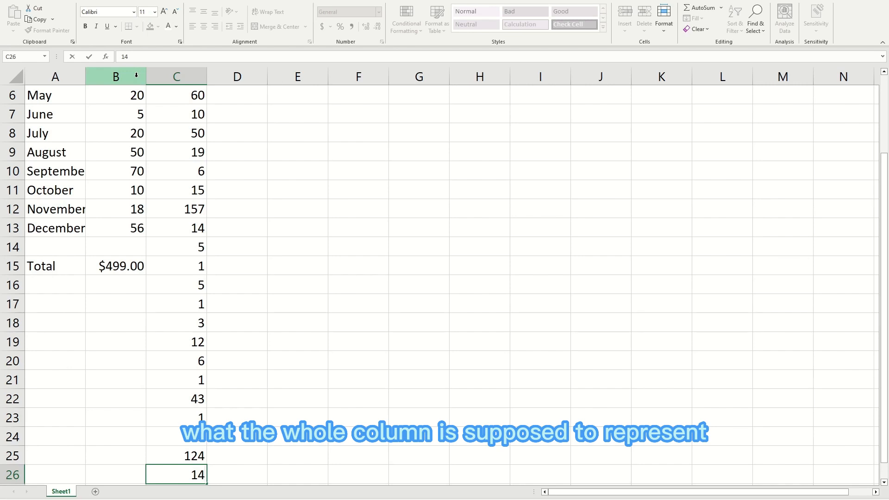
# - Check the column header in row 1, and enter 35 in C27 and 15 in C28
pyautogui.scroll(2, 403, 159)
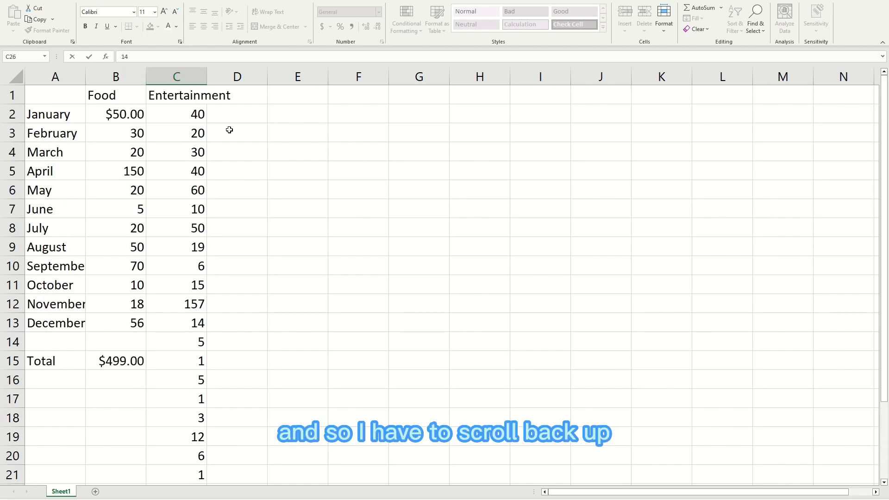
pyautogui.scroll(-8, 244, 153)
pyautogui.click(189, 133)
pyautogui.write('3')
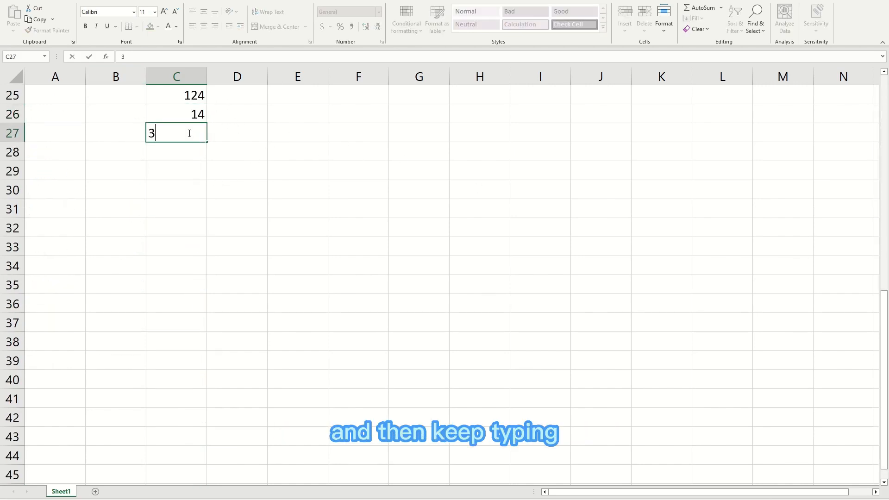
pyautogui.write('5')
pyautogui.press('Return')
pyautogui.write('15')
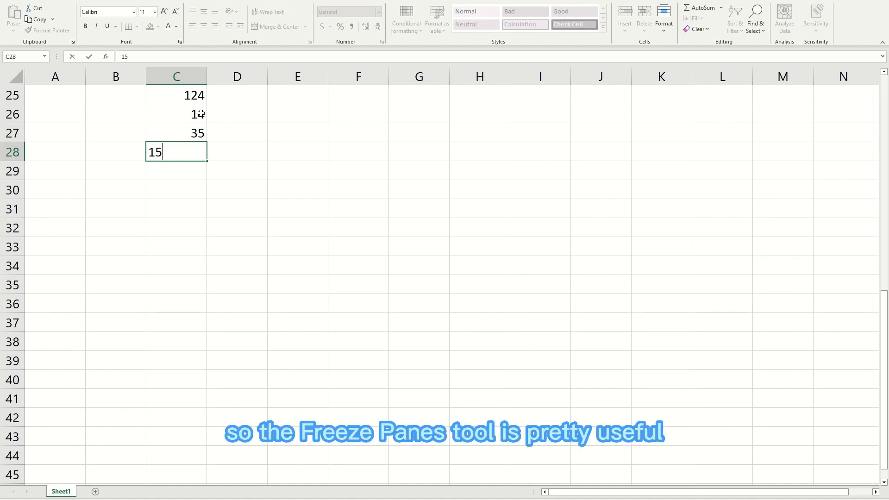
# - Freeze the top row of the sheet, which holds the Food and Entertainment headers
pyautogui.scroll(6, 222, 165)
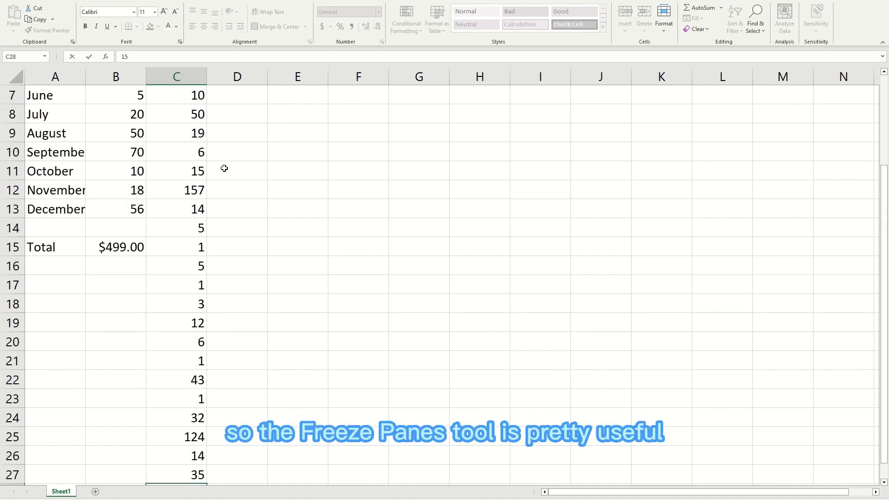
pyautogui.scroll(2, 223, 163)
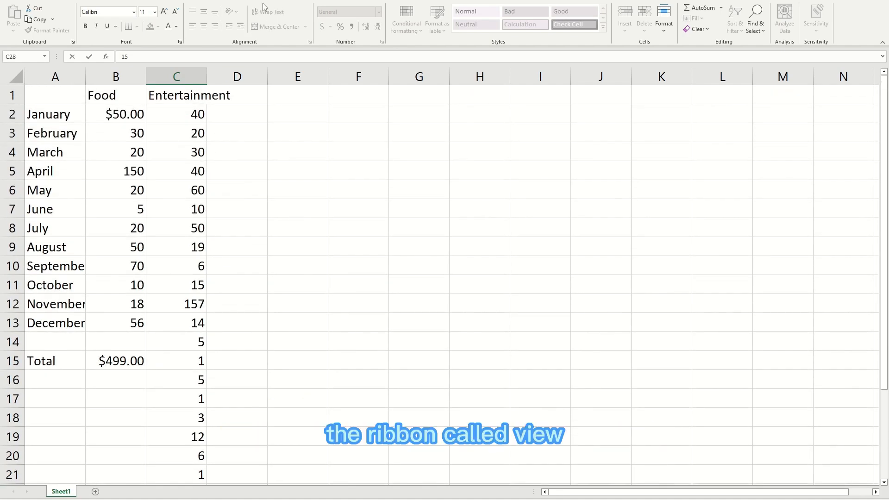
pyautogui.click(237, 0)
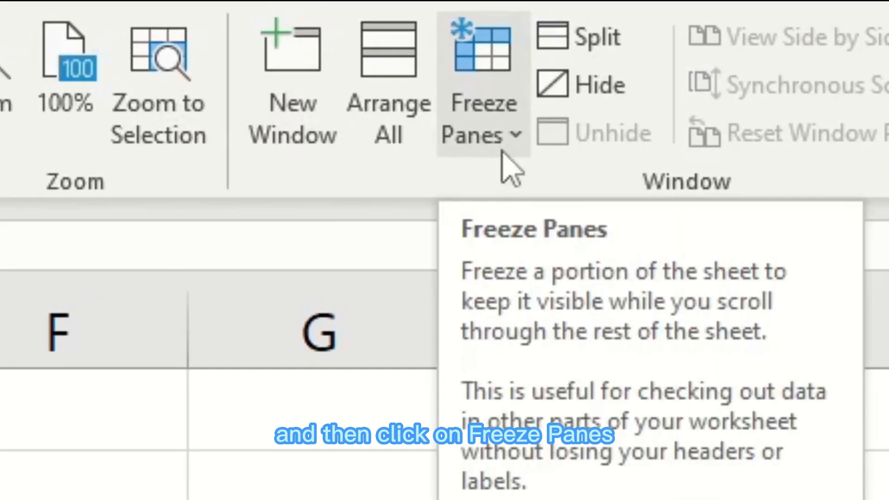
pyautogui.click(510, 169)
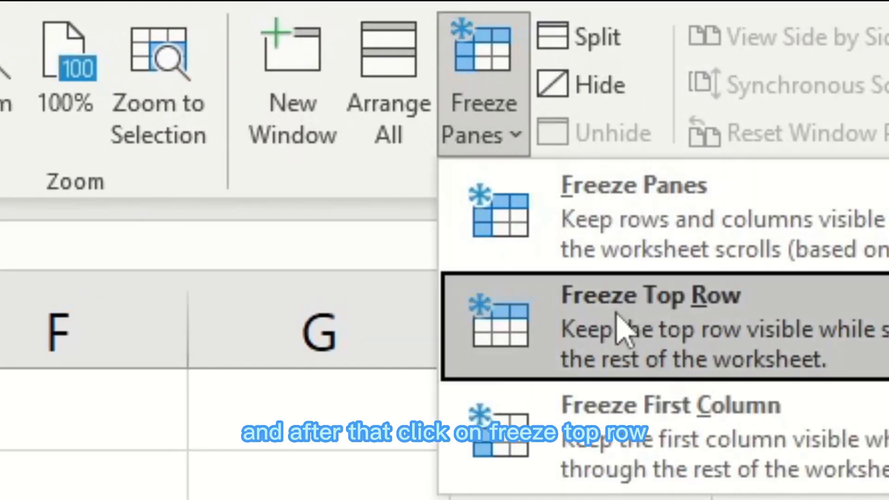
pyautogui.click(663, 329)
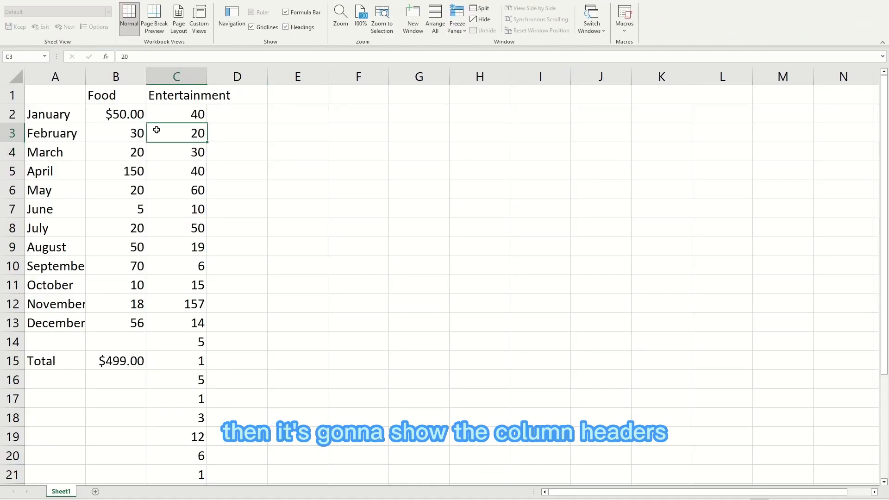
# - Enter 435 in cell C29, below the last Entertainment value
pyautogui.scroll(-14, 218, 220)
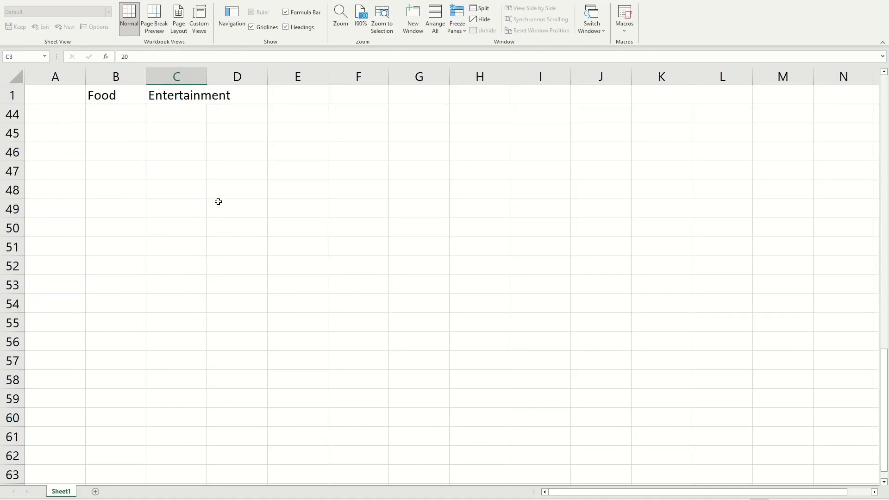
pyautogui.scroll(6, 194, 195)
pyautogui.click(175, 175)
pyautogui.write('435')
pyautogui.press('Return')
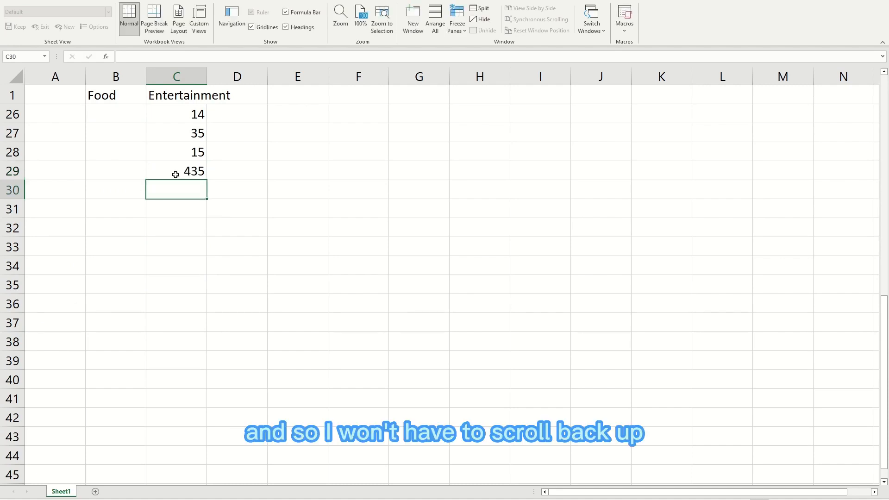
# - Check the frozen header row against the Entertainment data from top to end, and enter 5 in C30
pyautogui.scroll(6, 239, 257)
pyautogui.scroll(2, 239, 258)
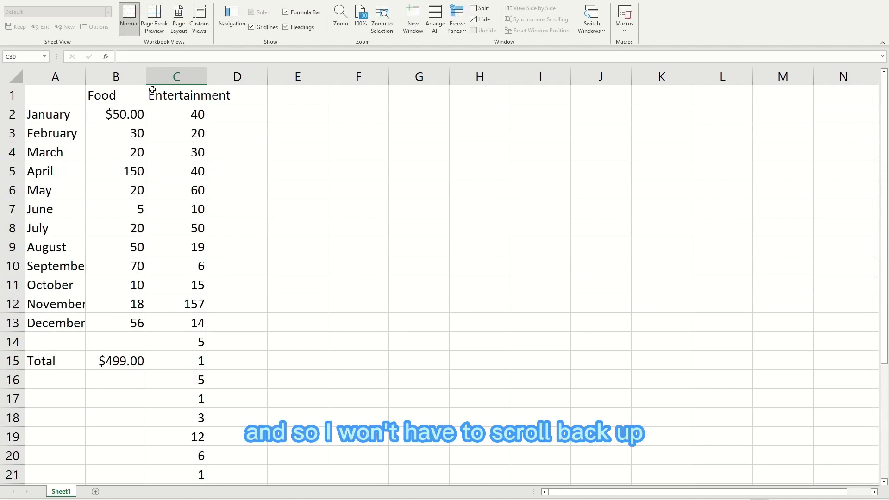
pyautogui.scroll(-9, 178, 148)
pyautogui.scroll(2, 180, 194)
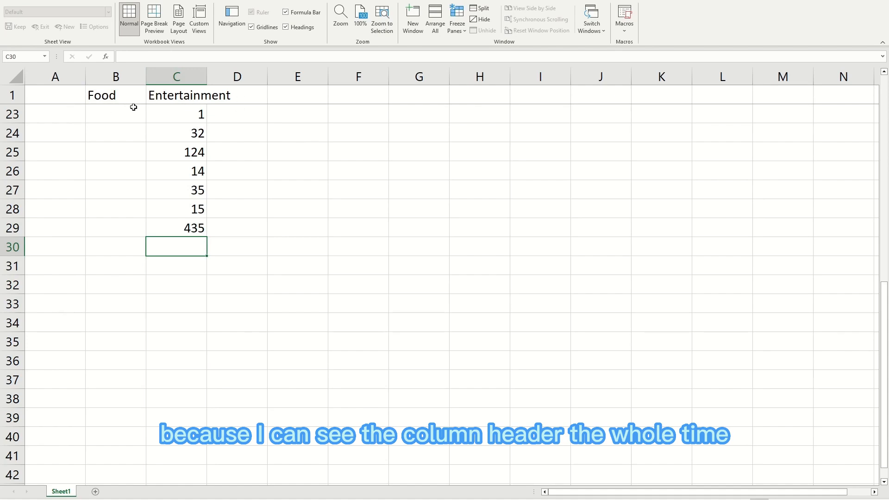
pyautogui.write('5')
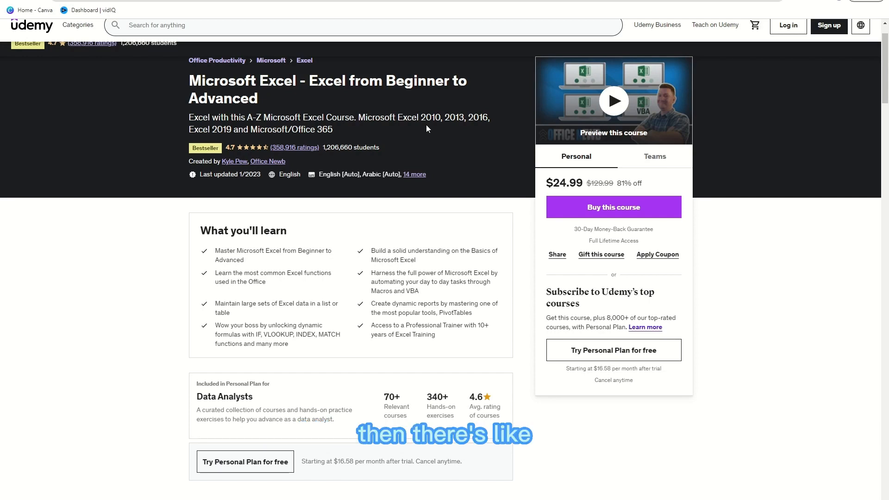
# - In a new browser tab, search Google for "coursera" and open the Coursera site from the sponsored result
pyautogui.hotkey('ctrl', 't')
pyautogui.write('coursera')
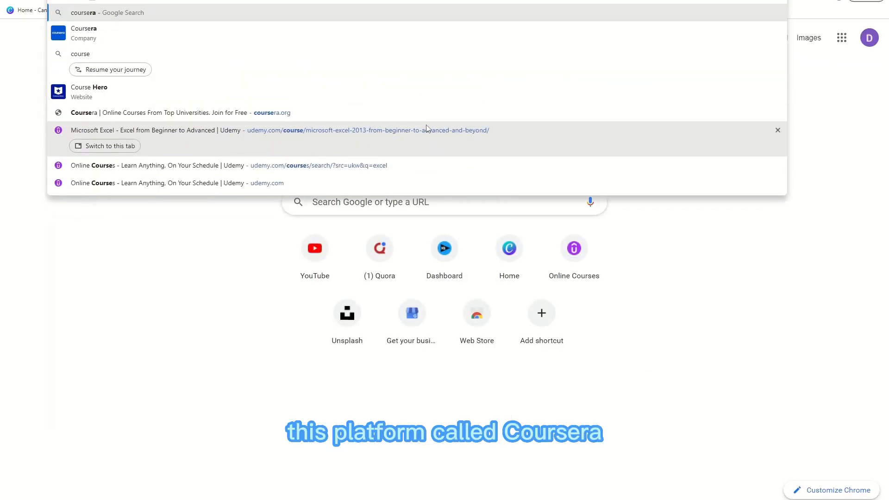
pyautogui.press('Return')
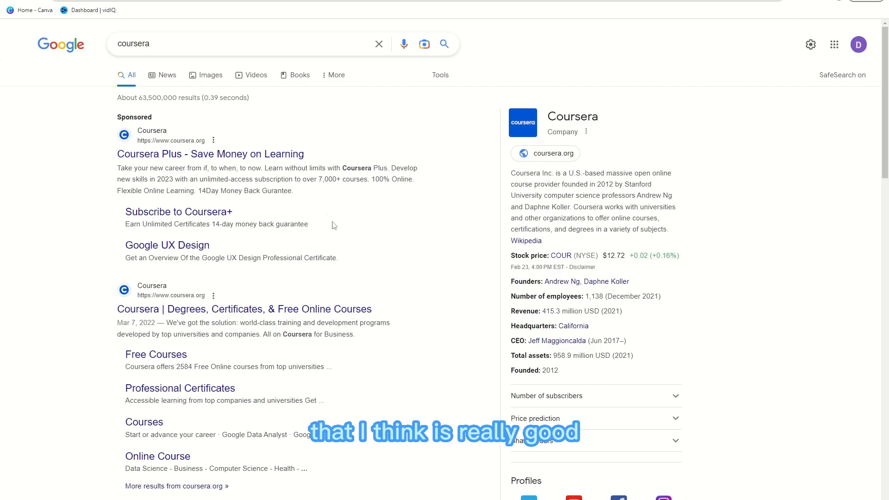
pyautogui.click(249, 155)
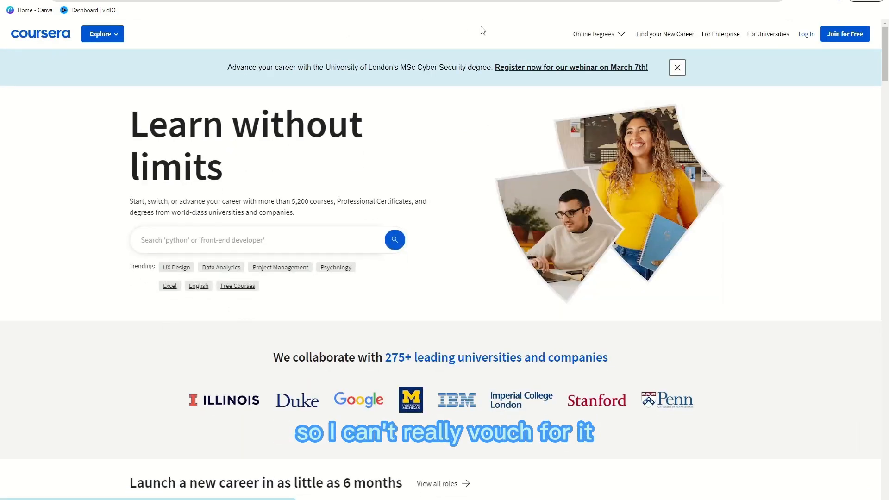
# - Dismiss the Google sign-in prompt and look through the Coursera home page, including its career and certificate section
pyautogui.scroll(-1, 519, 107)
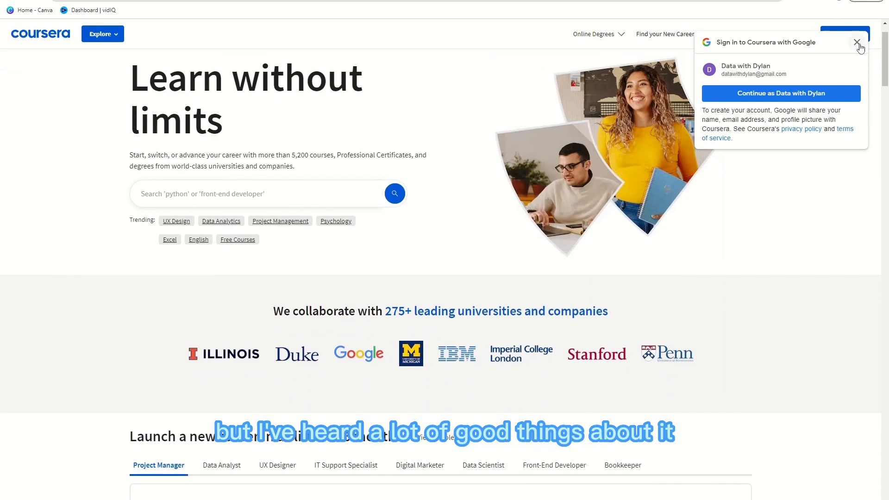
pyautogui.click(857, 44)
pyautogui.scroll(-8, 528, 184)
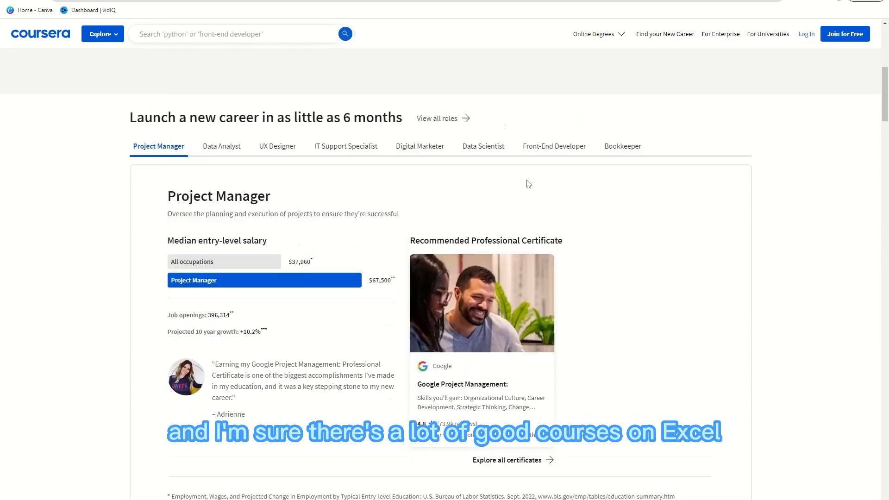
pyautogui.scroll(8, 528, 184)
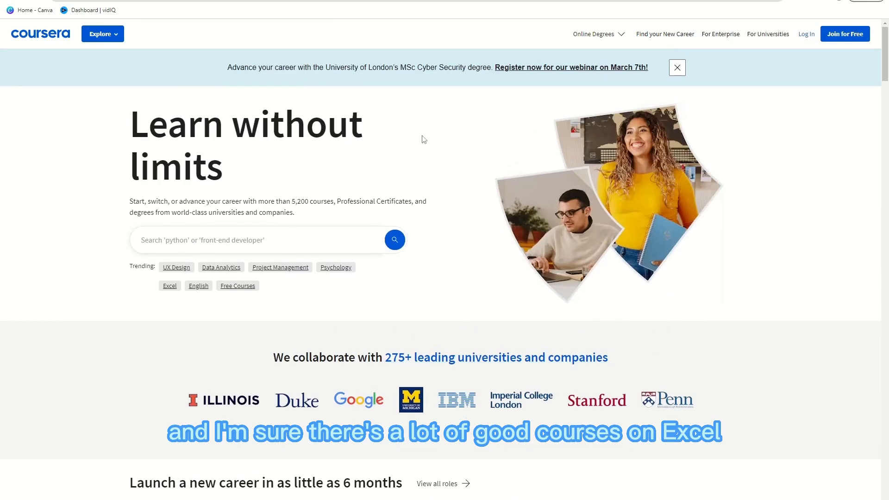
pyautogui.scroll(-8, 206, 235)
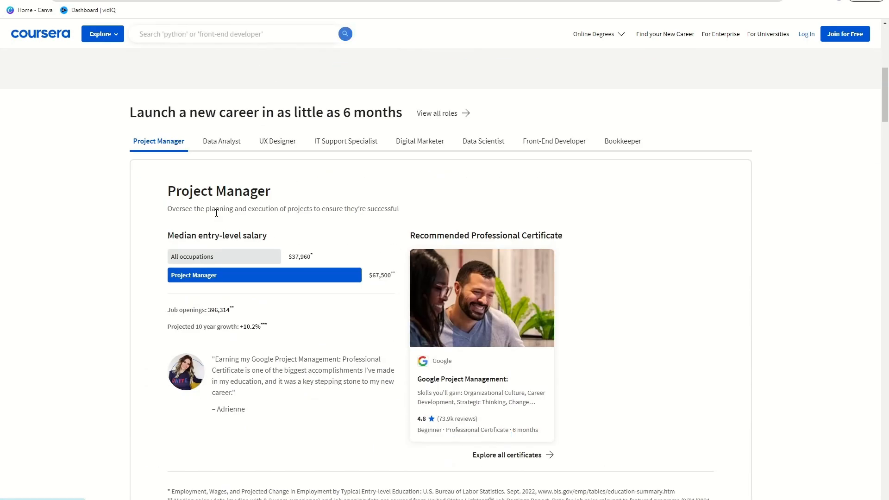
pyautogui.scroll(4, 209, 204)
pyautogui.scroll(4, 208, 202)
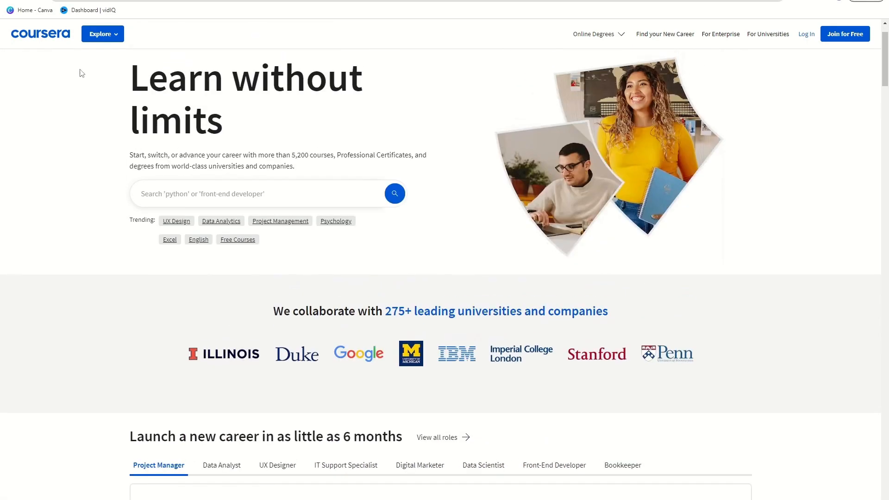